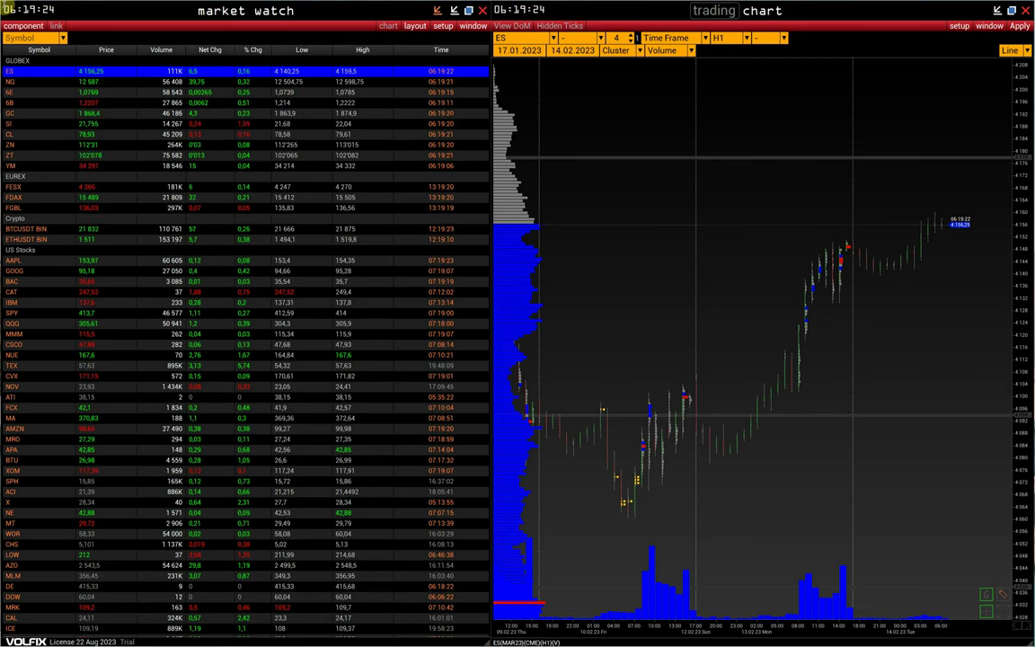
Step: Open the saved-layouts menu from the market watch header
click(413, 26)
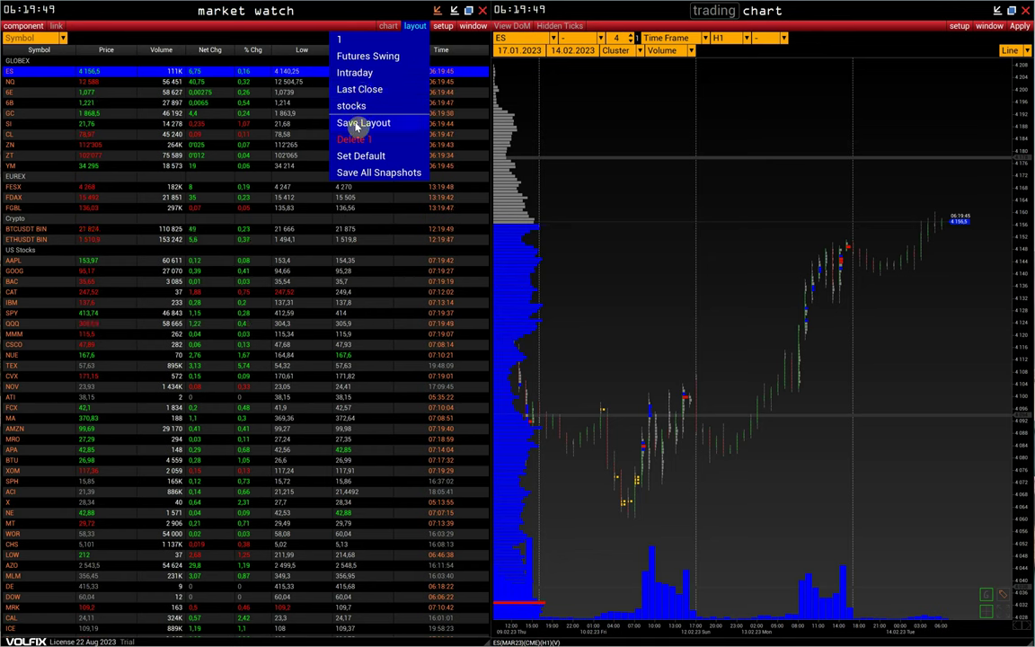
Step: Start Save Layout, then close the LAYOUT NAME prompt (pre-filled '1') without saving
click(355, 123)
double_click(142, 324)
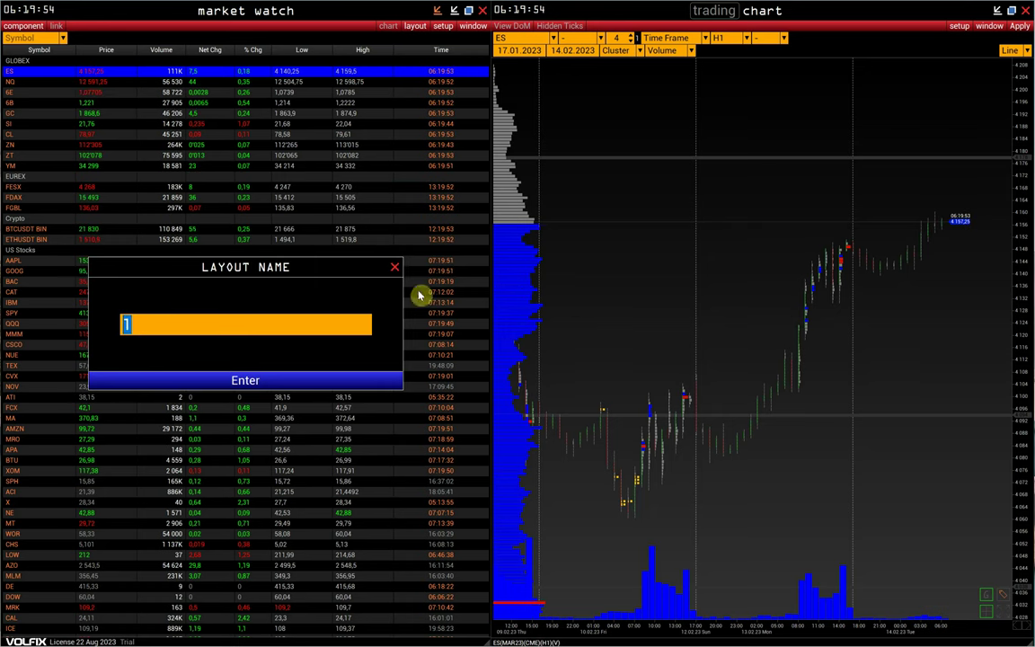
click(396, 272)
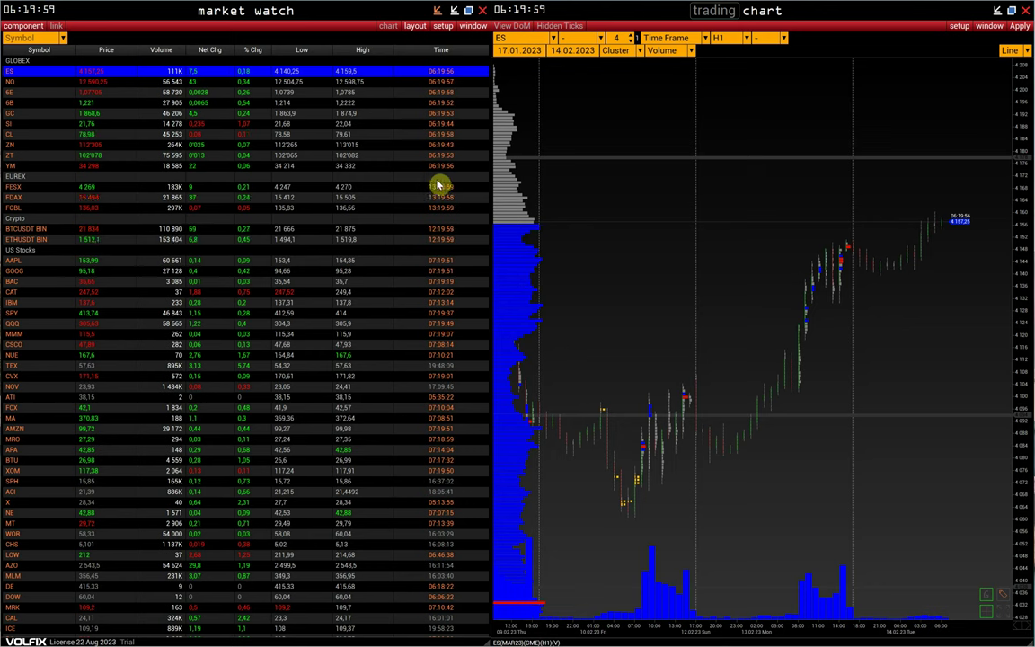
Step: Set Auto Save Current Layout to On in Global Settings, then reopen the layouts menu
click(444, 26)
click(400, 57)
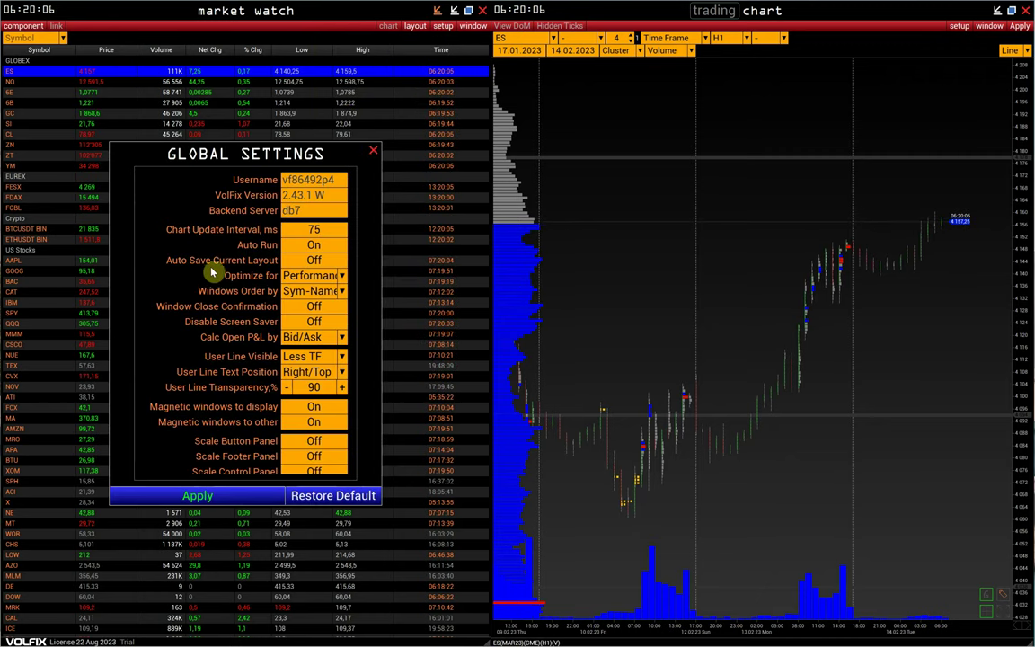
click(313, 260)
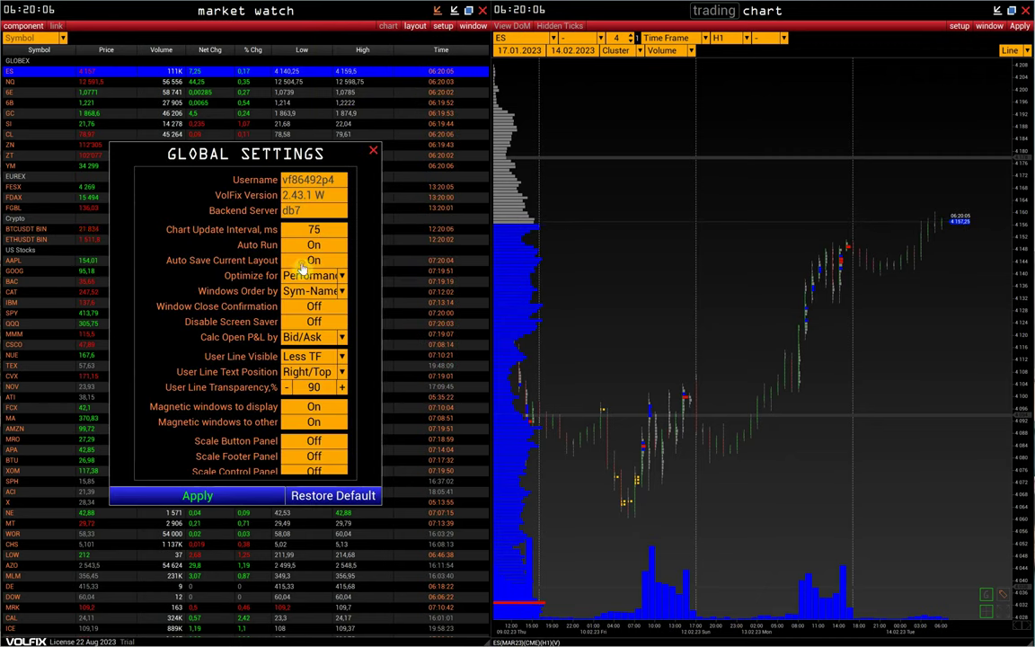
click(374, 154)
click(416, 27)
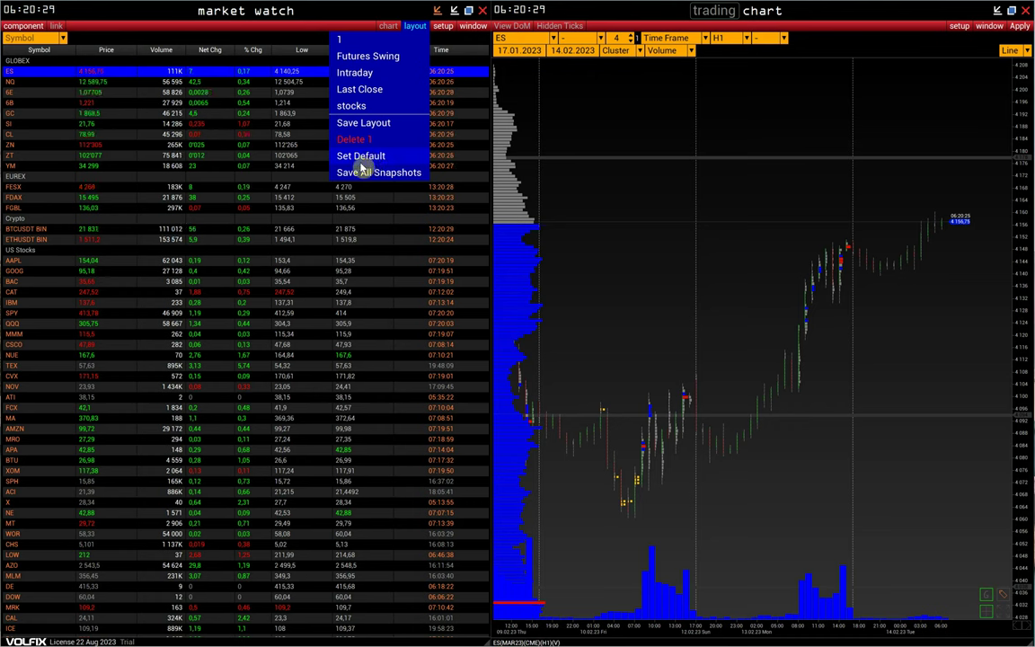
Step: Close the layouts menu, returning to the market watch and ES H1 chart
click(441, 43)
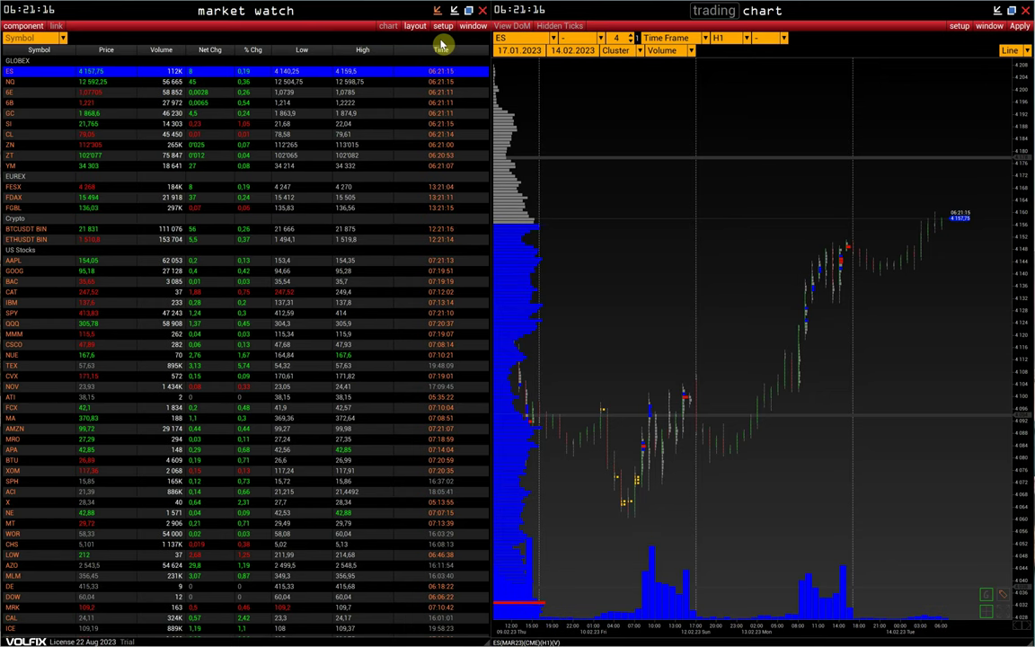
click(466, 26)
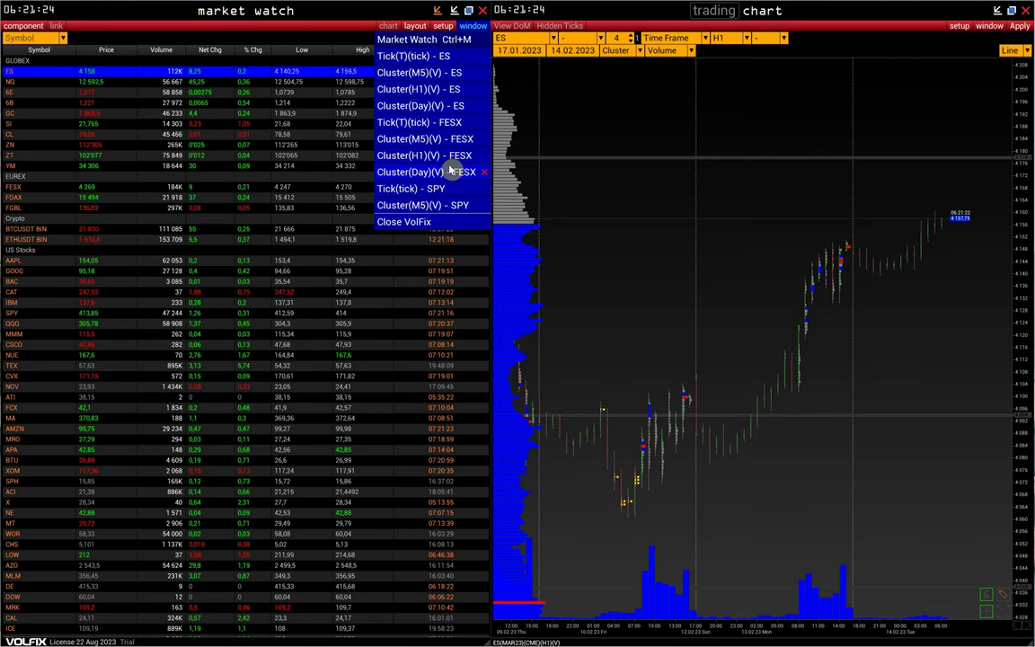
click(655, 191)
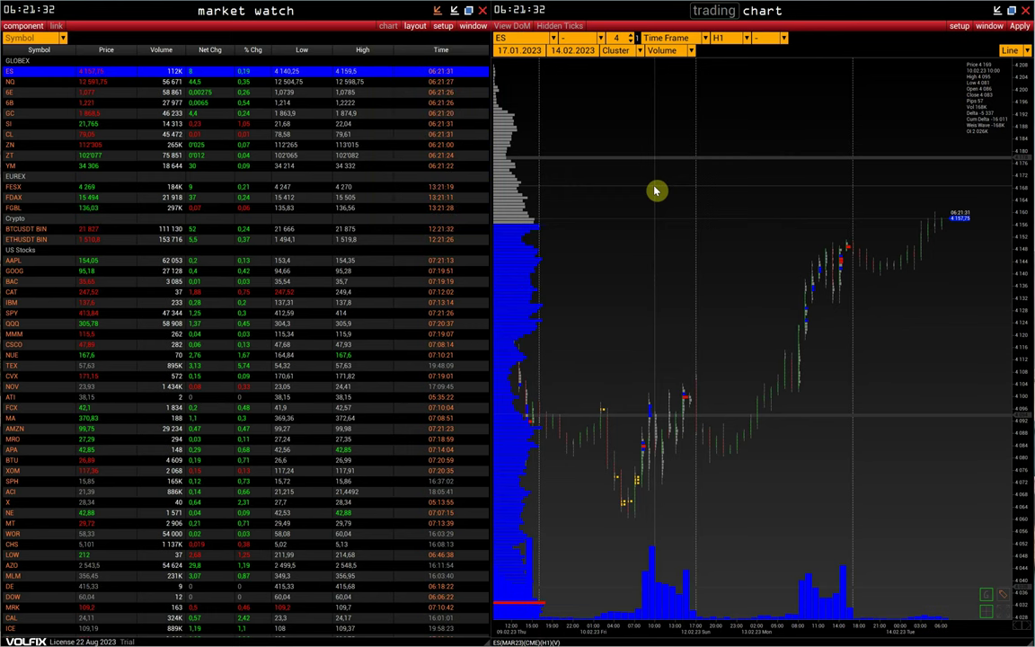
click(984, 28)
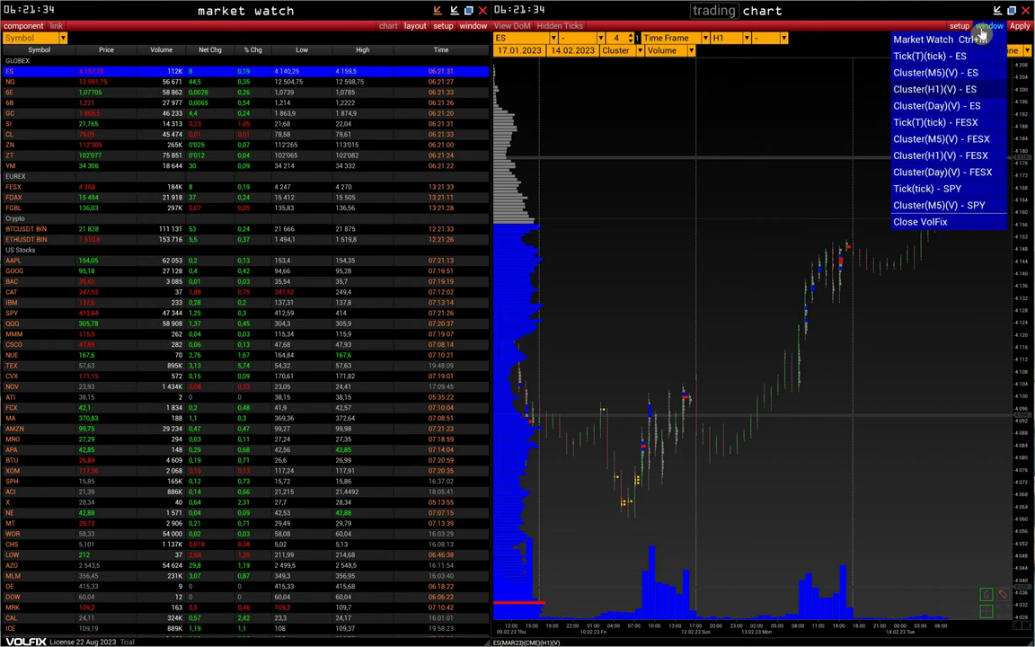
click(939, 123)
click(662, 316)
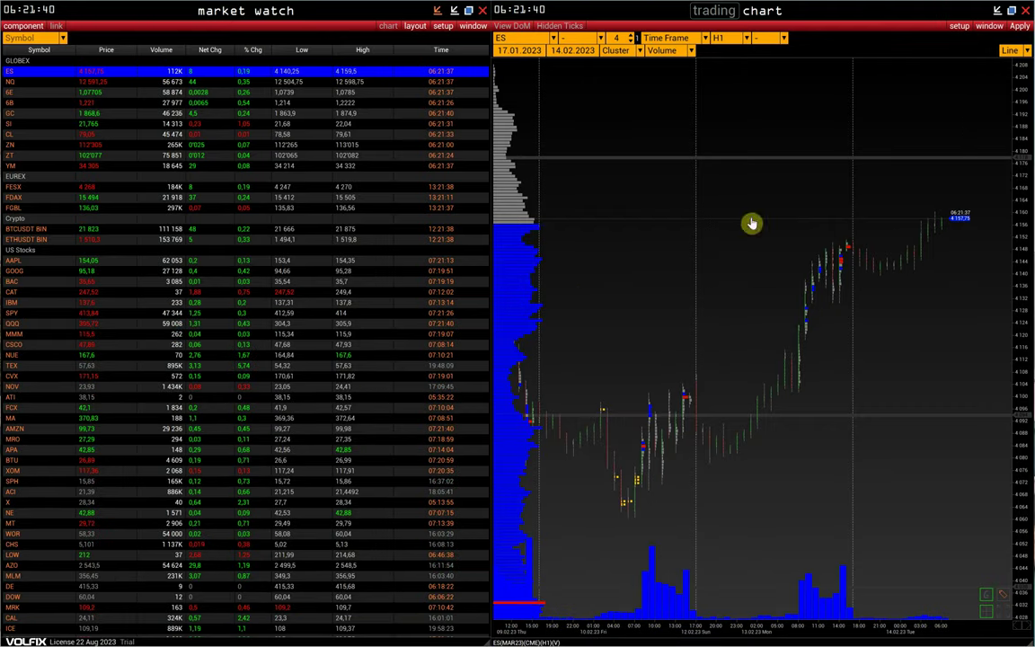
click(989, 25)
click(950, 158)
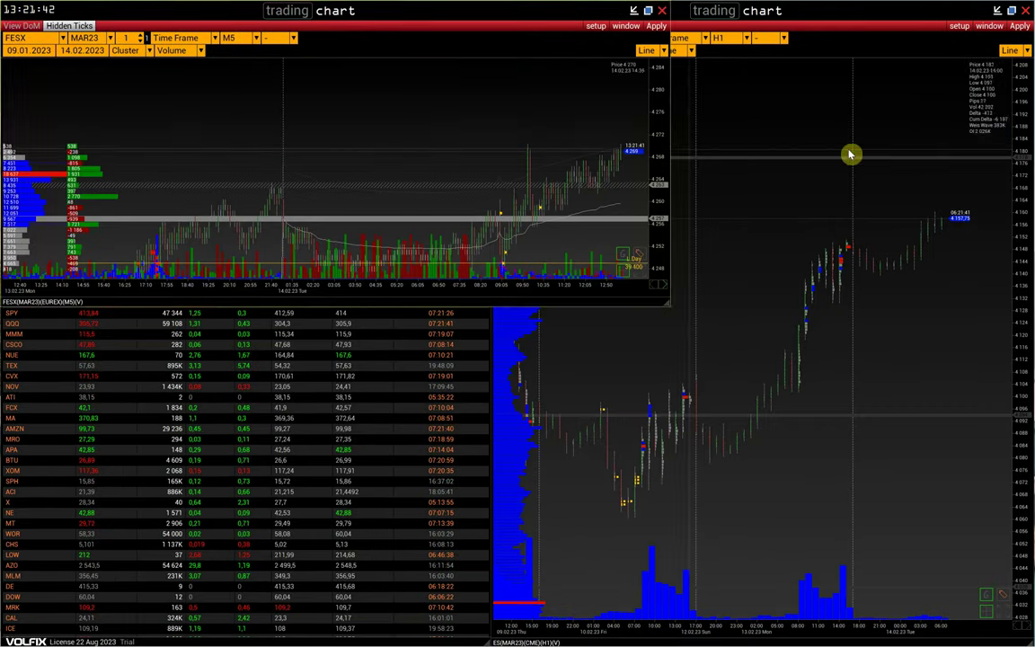
click(571, 18)
click(989, 25)
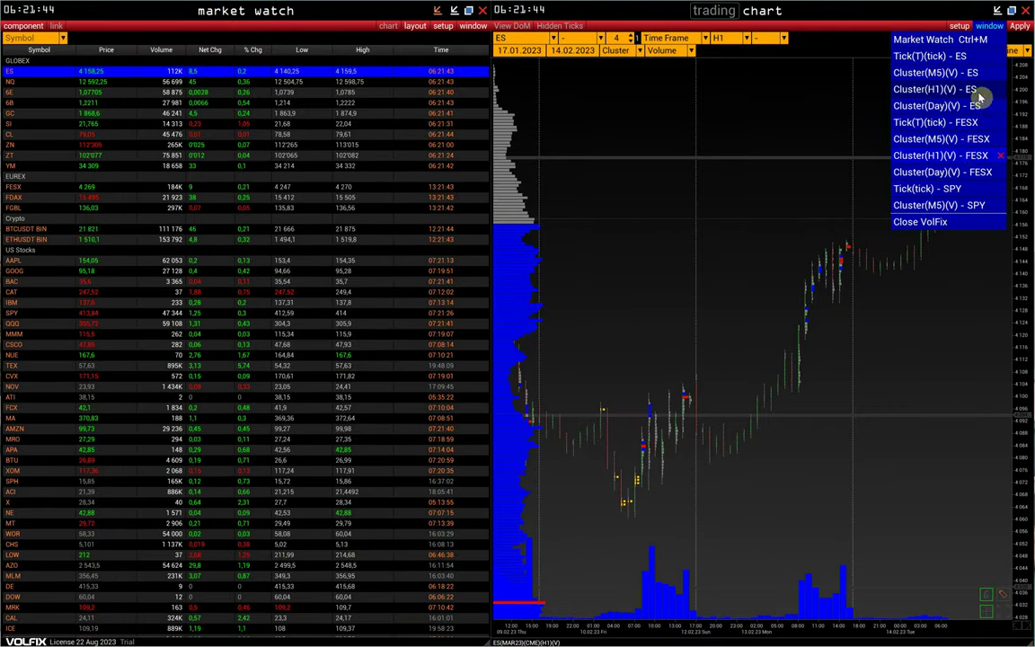
click(950, 159)
click(1025, 10)
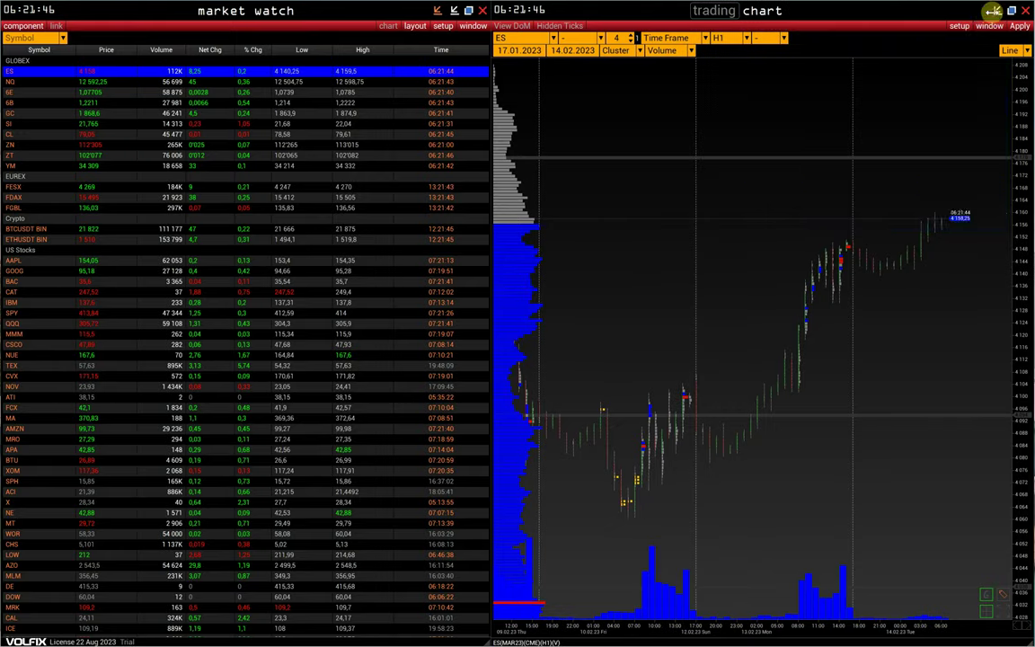
click(989, 25)
click(943, 173)
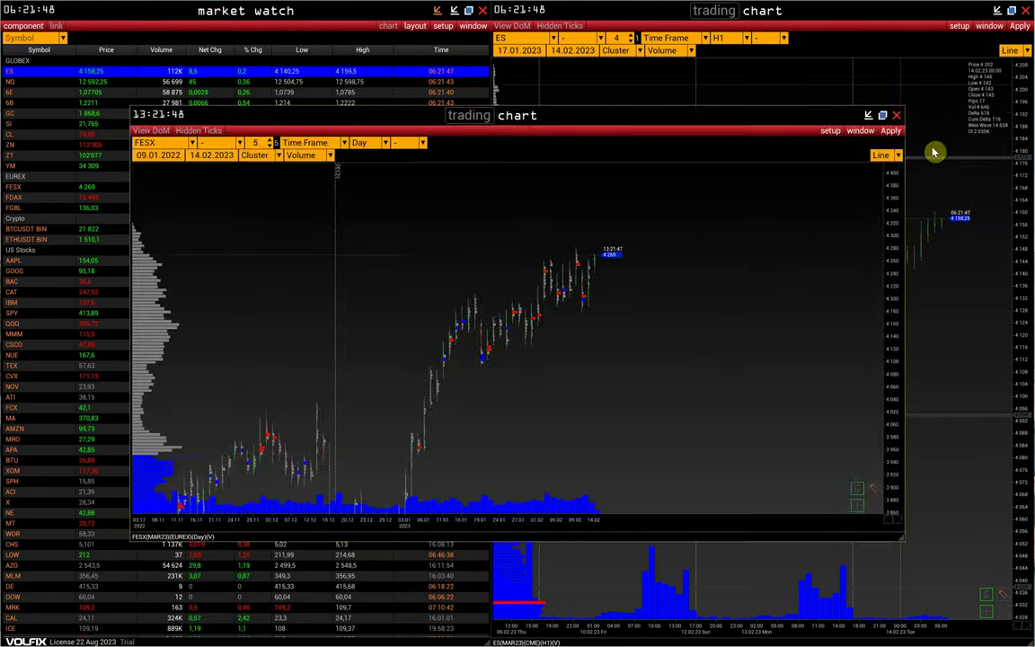
click(892, 109)
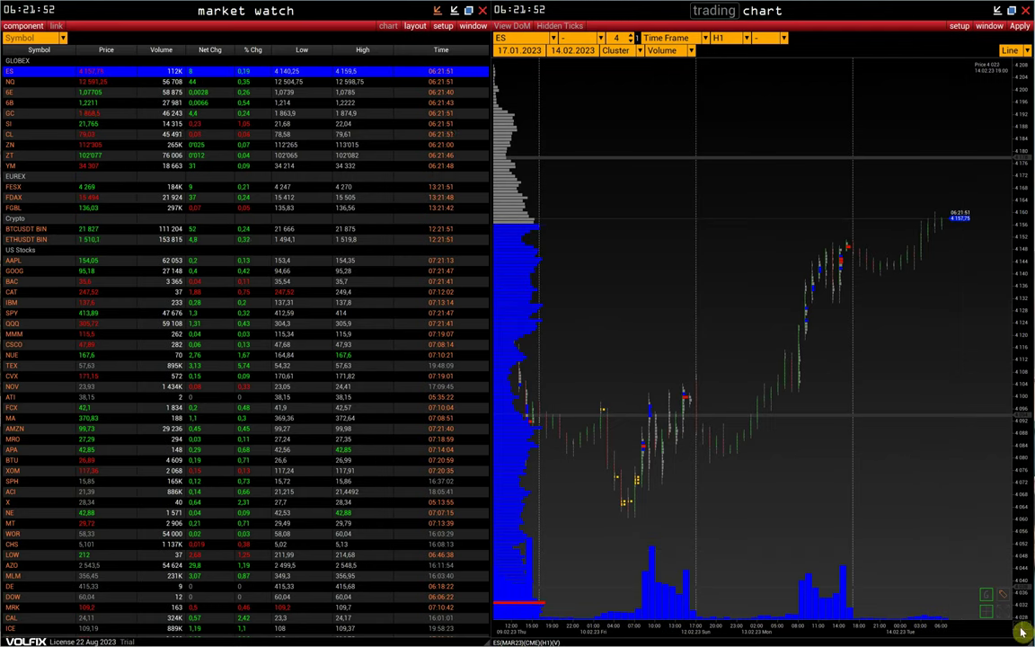
Step: Resize and reposition the ES M5, H1, tick and Day charts into four screen quarters
drag(925, 575, 985, 257)
drag(739, 13, 787, 14)
drag(538, 144, 658, 158)
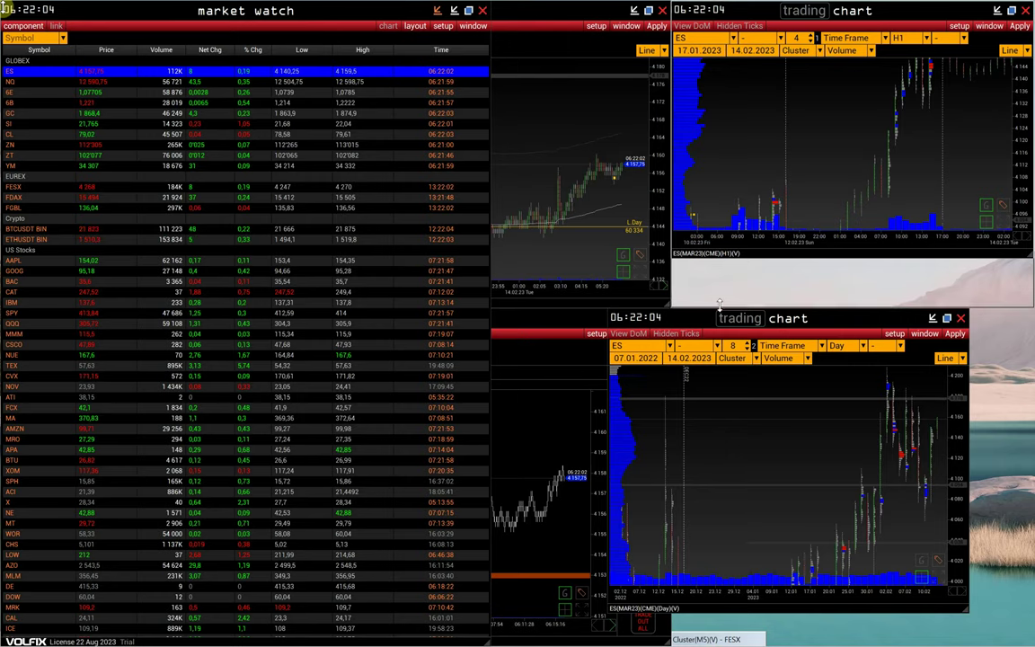
click(688, 250)
click(557, 179)
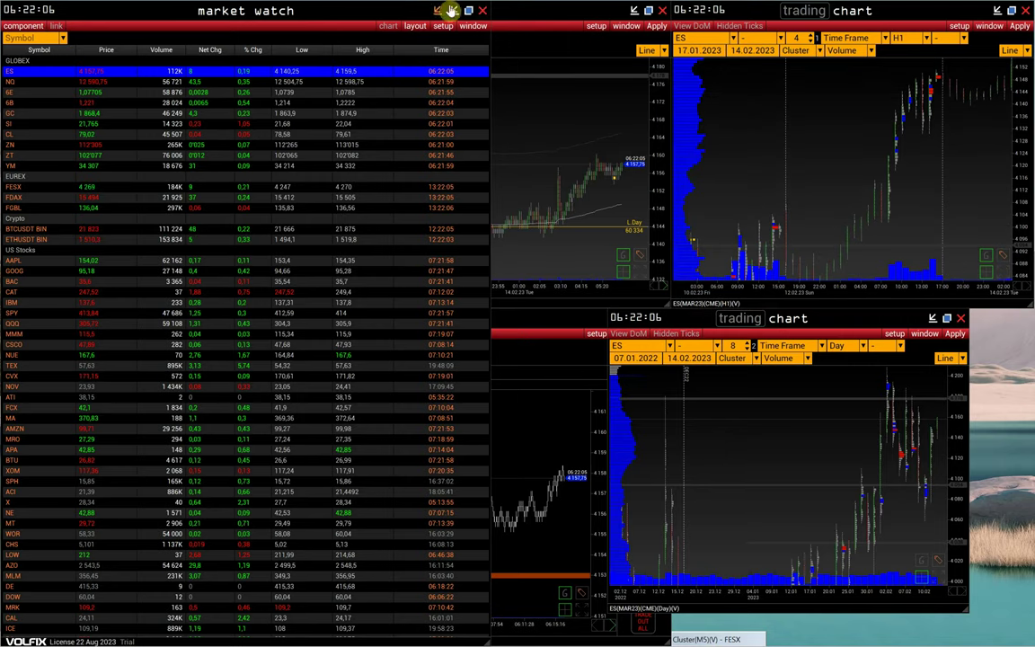
click(648, 9)
click(513, 432)
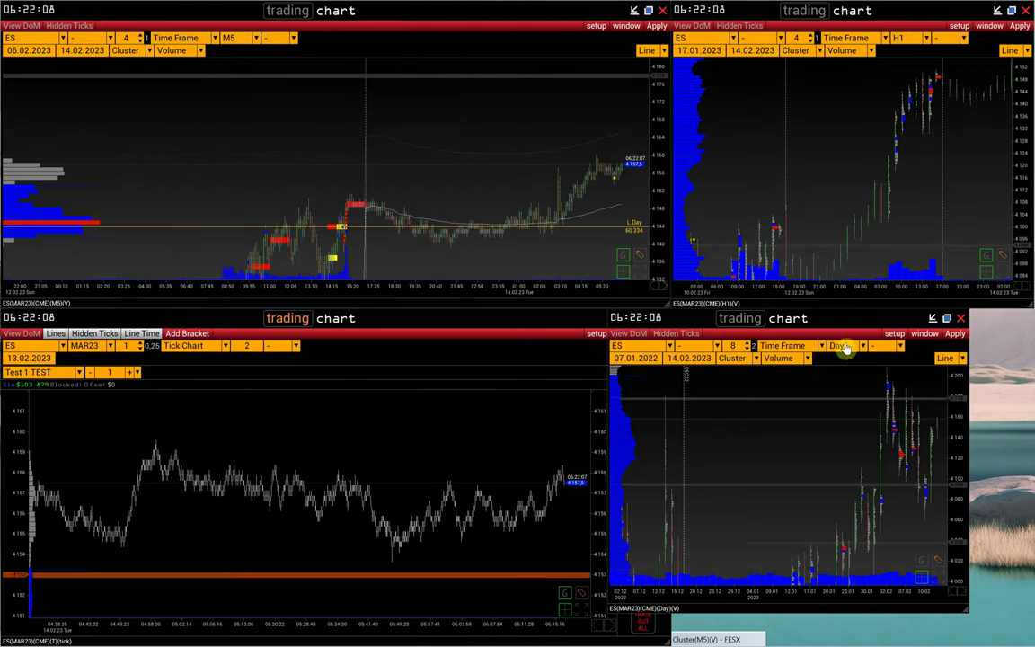
drag(832, 322, 871, 310)
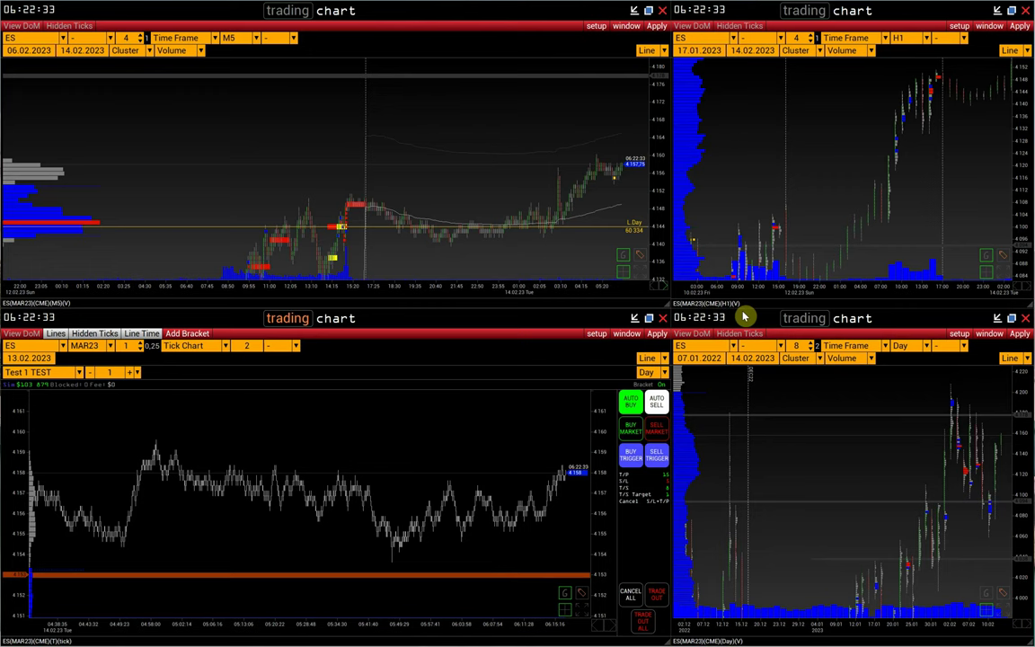
Step: Create and apply a new desktop named 'ES', then close the desktops dialog
click(744, 316)
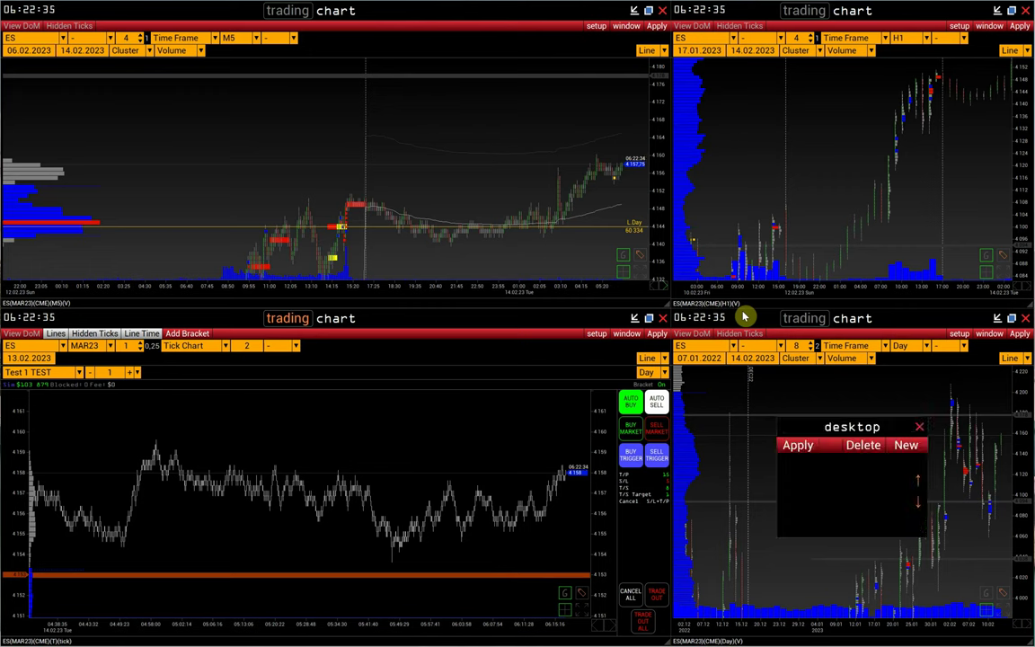
drag(746, 387, 556, 81)
click(636, 97)
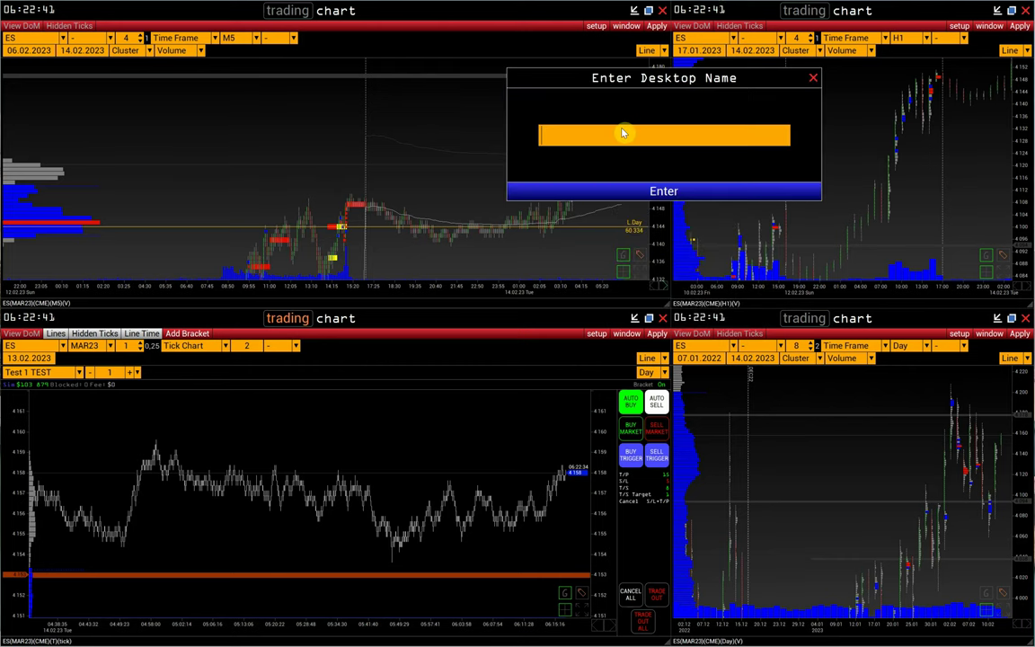
text(ES)
click(657, 193)
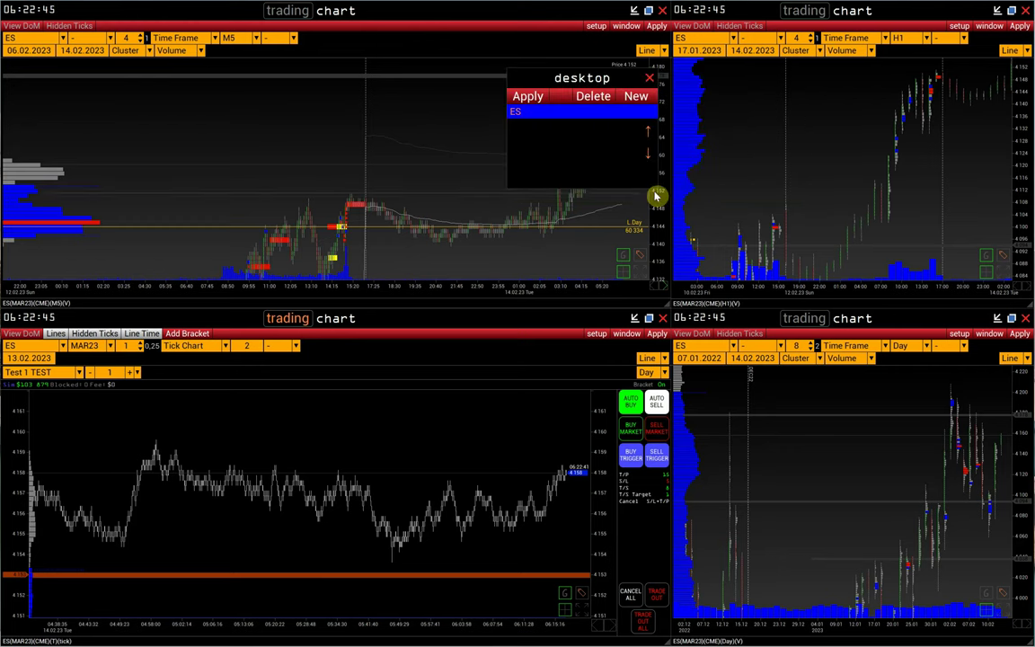
click(524, 99)
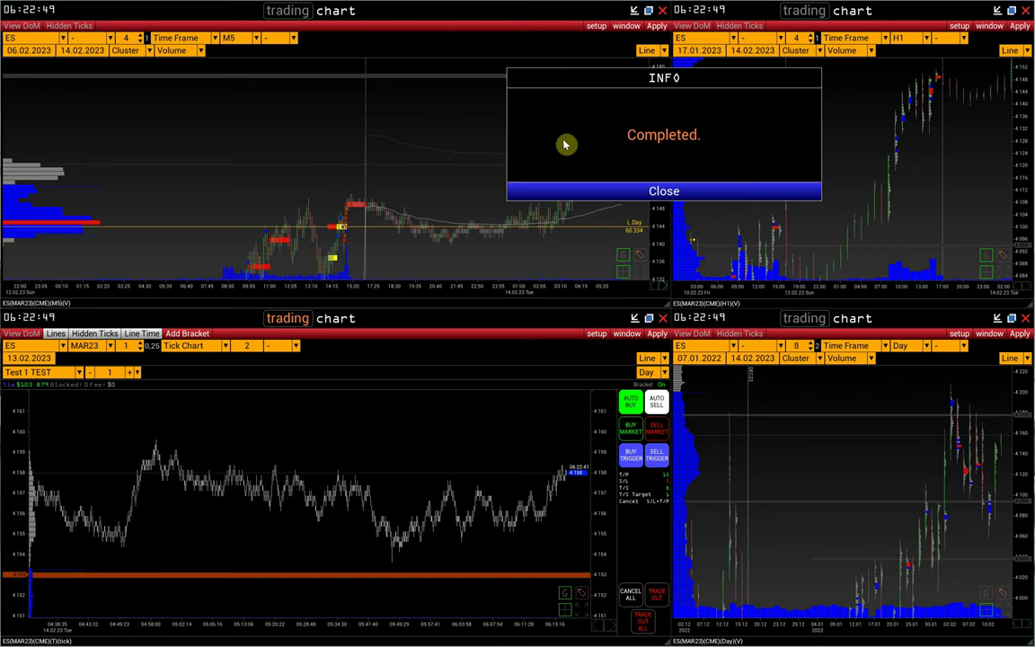
click(667, 189)
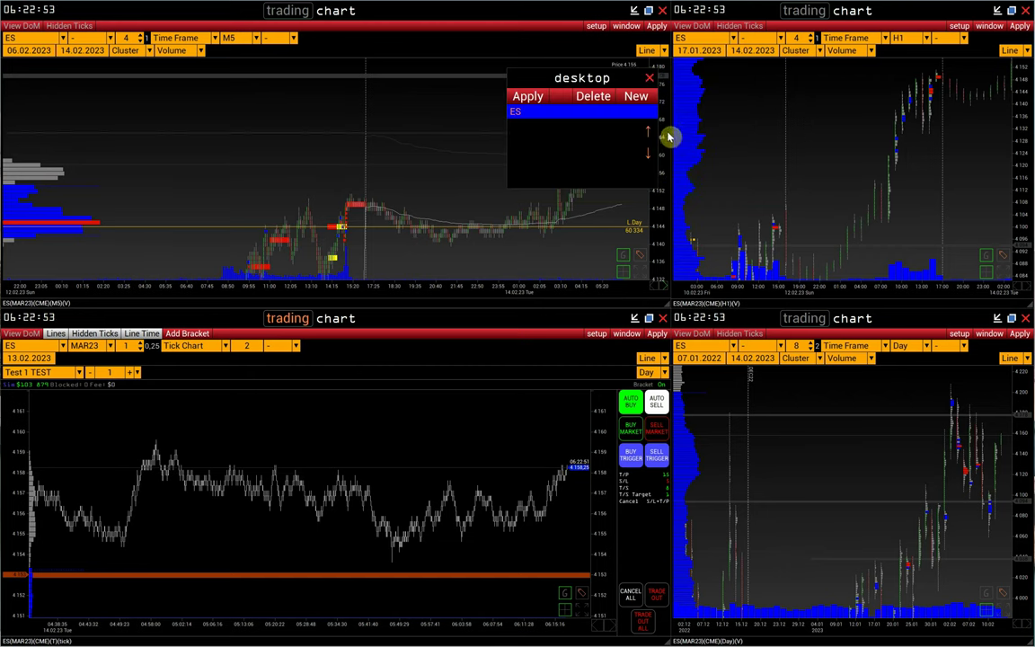
click(651, 80)
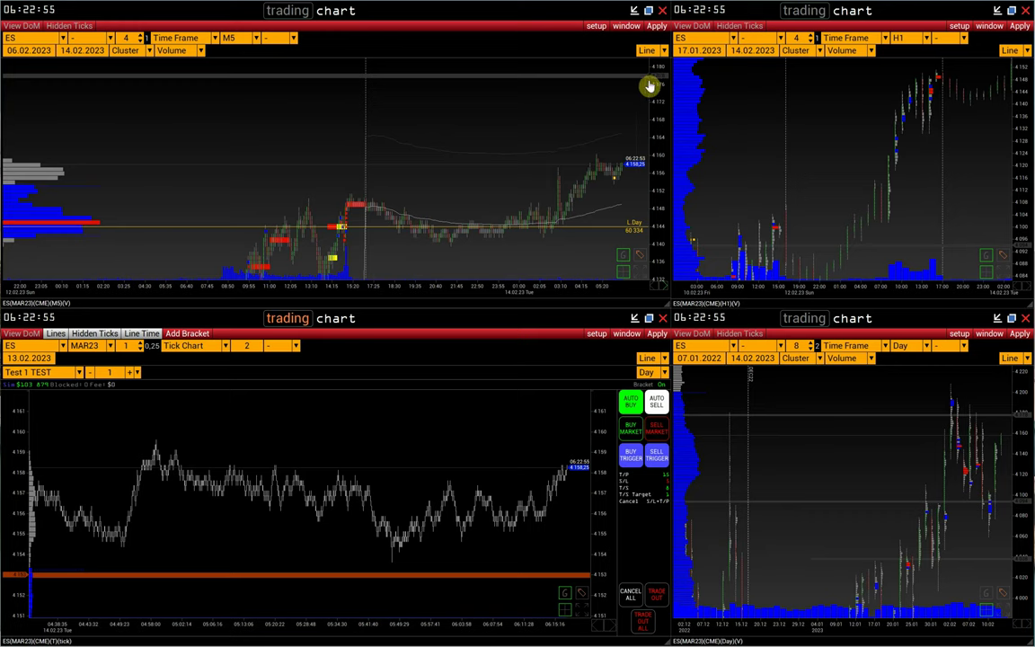
Step: Minimize all four ES chart windows
click(634, 10)
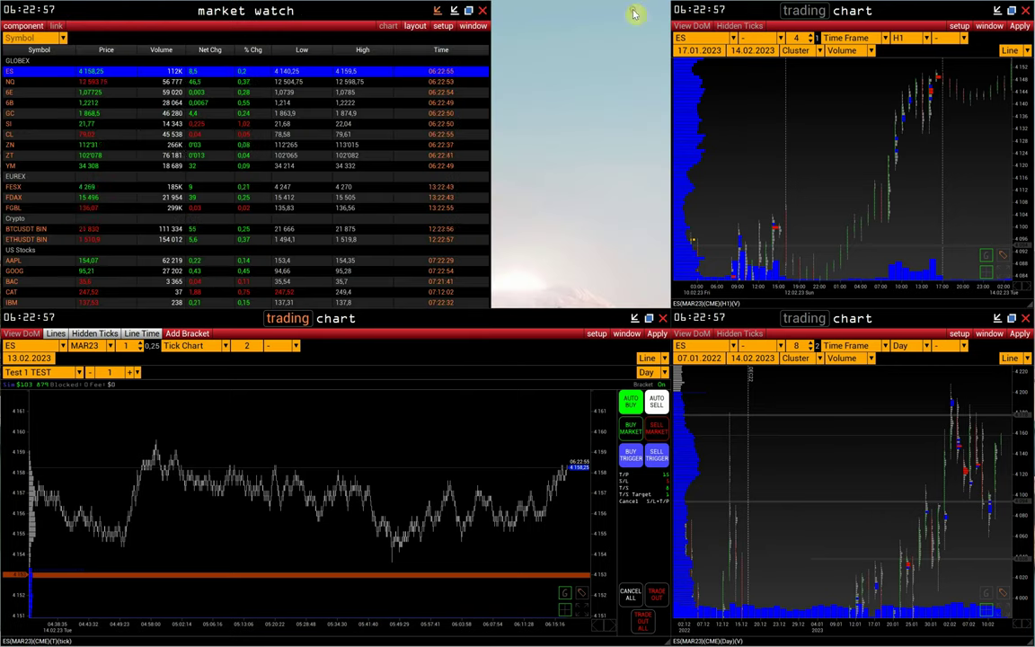
click(997, 11)
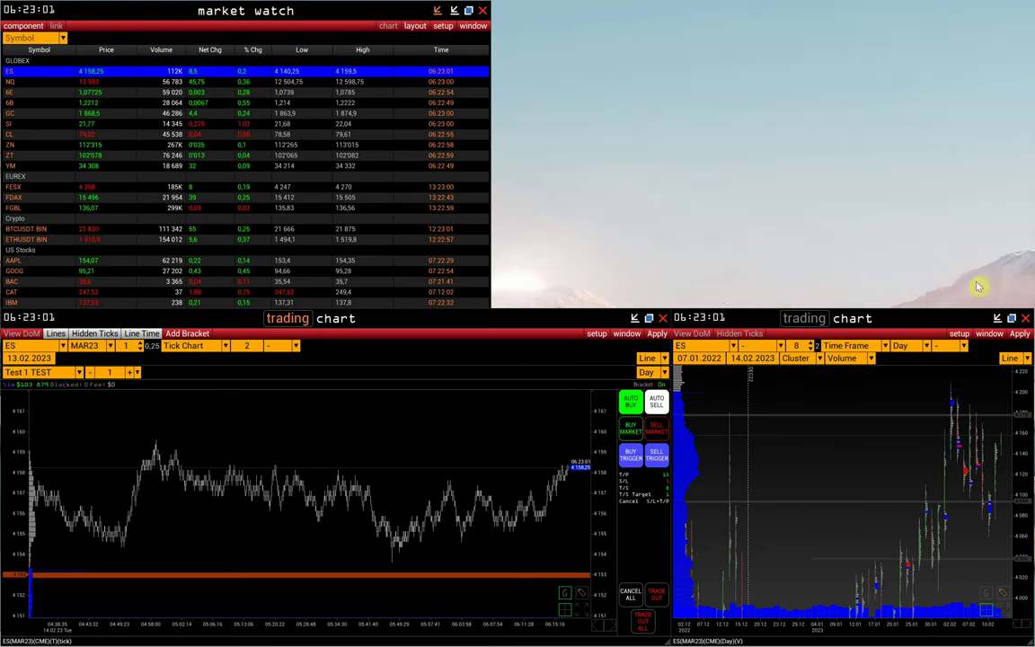
click(997, 318)
click(662, 319)
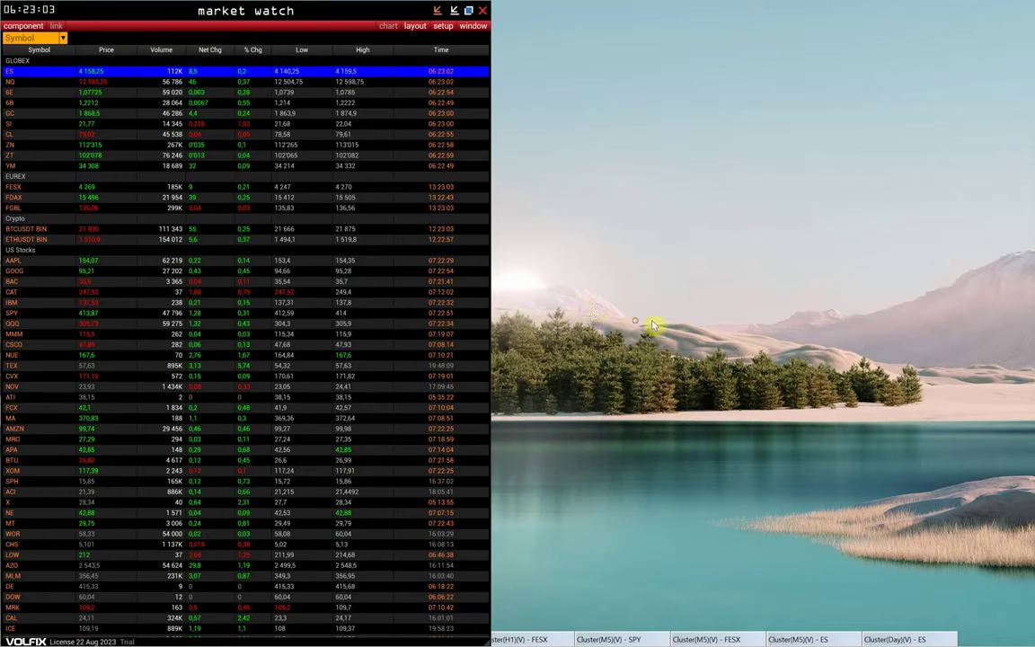
Step: Open the Tick(T)(tick) - FESX chart from the market watch window menu
click(474, 26)
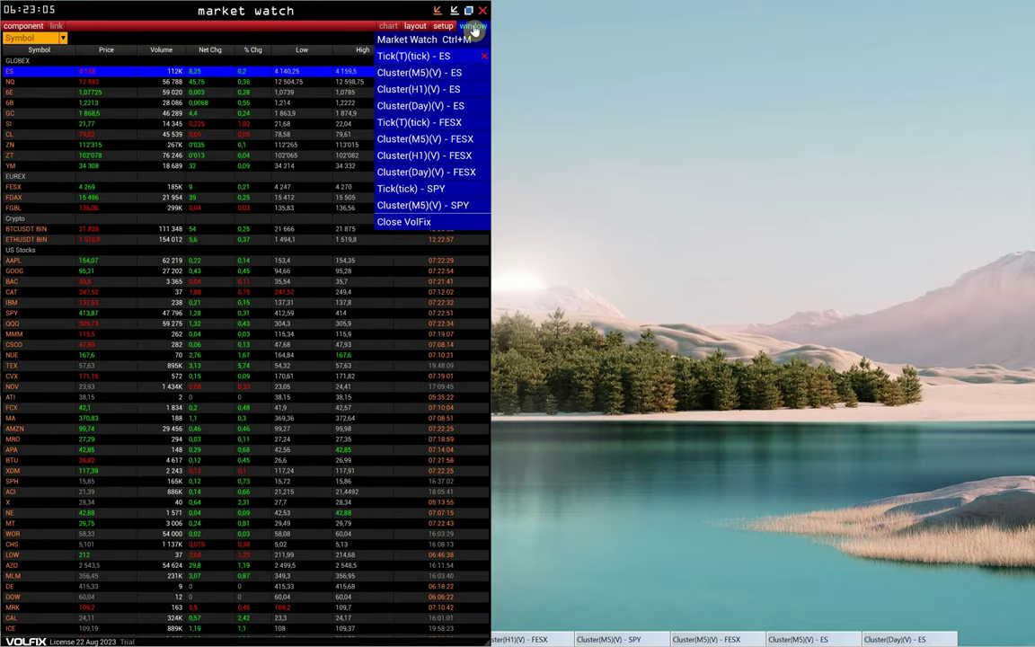
click(414, 125)
click(469, 26)
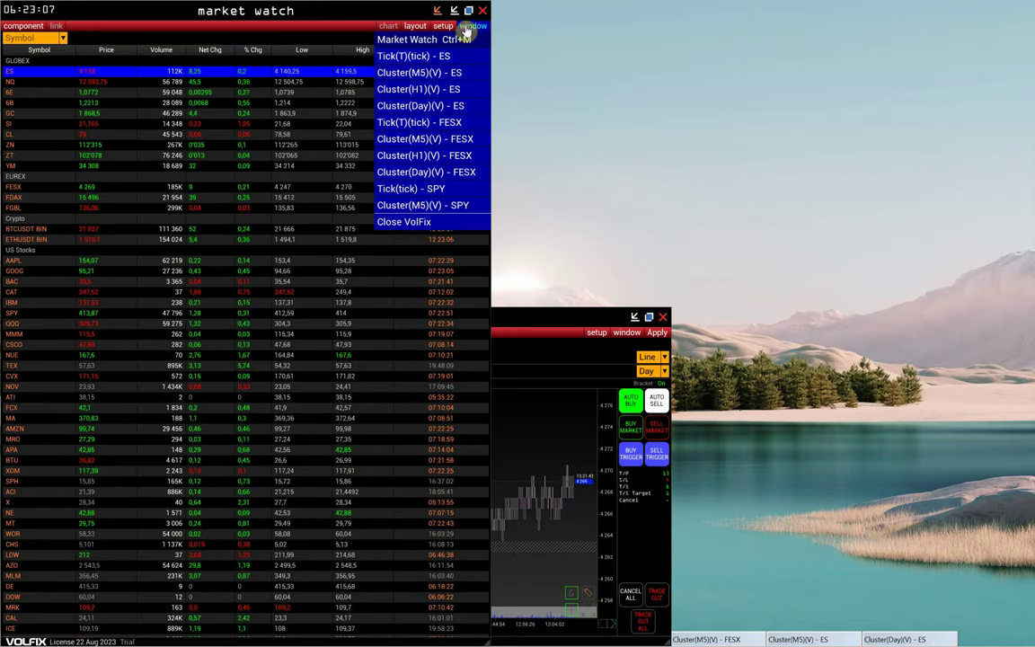
Step: Open the FESX Cluster(M5), Cluster(H1) and Cluster(Day) charts
click(444, 144)
click(557, 400)
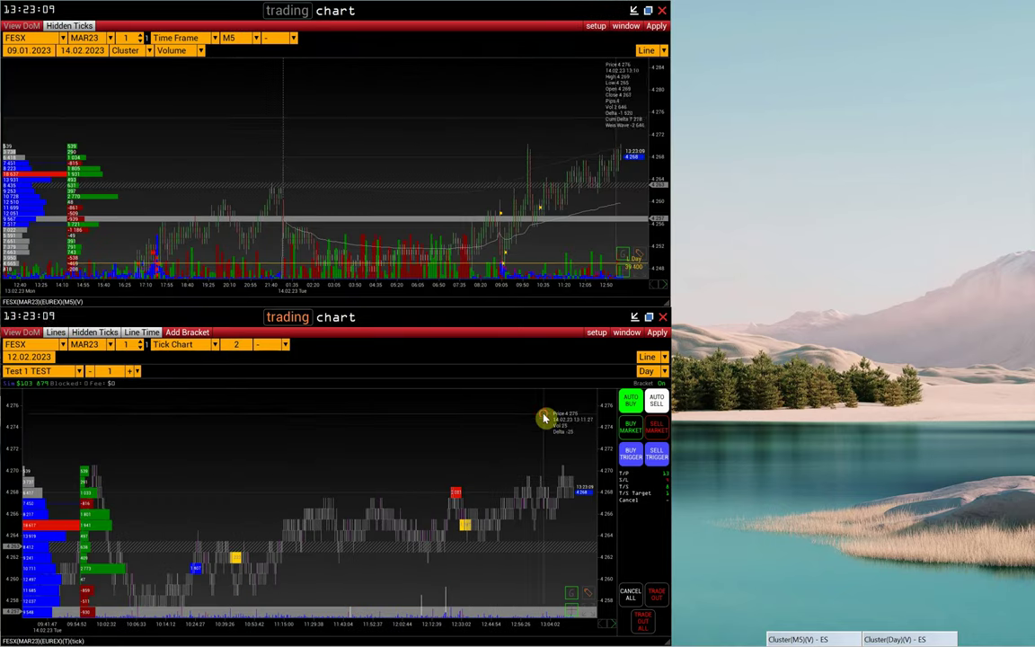
click(629, 335)
click(607, 461)
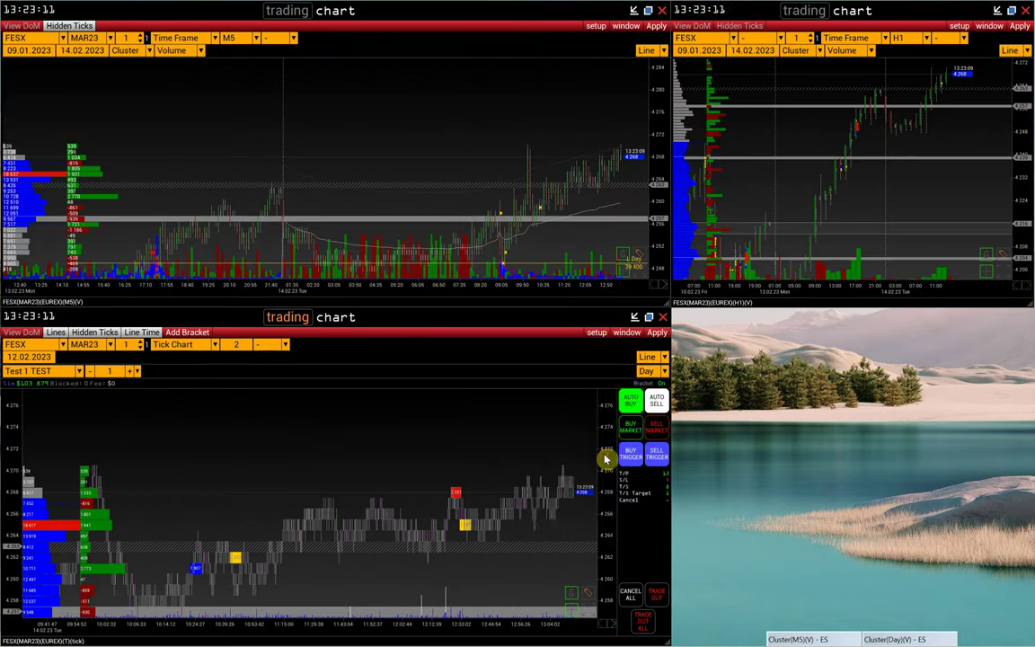
click(626, 333)
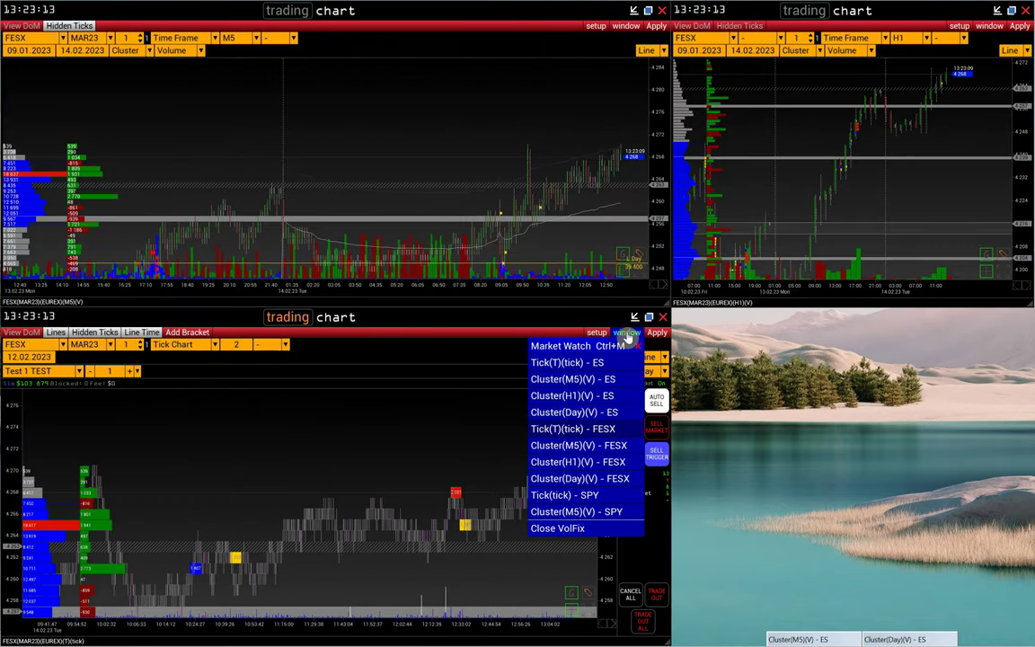
click(586, 478)
Step: Move and resize the FESX Day chart into the bottom-right quarter
drag(527, 116, 631, 211)
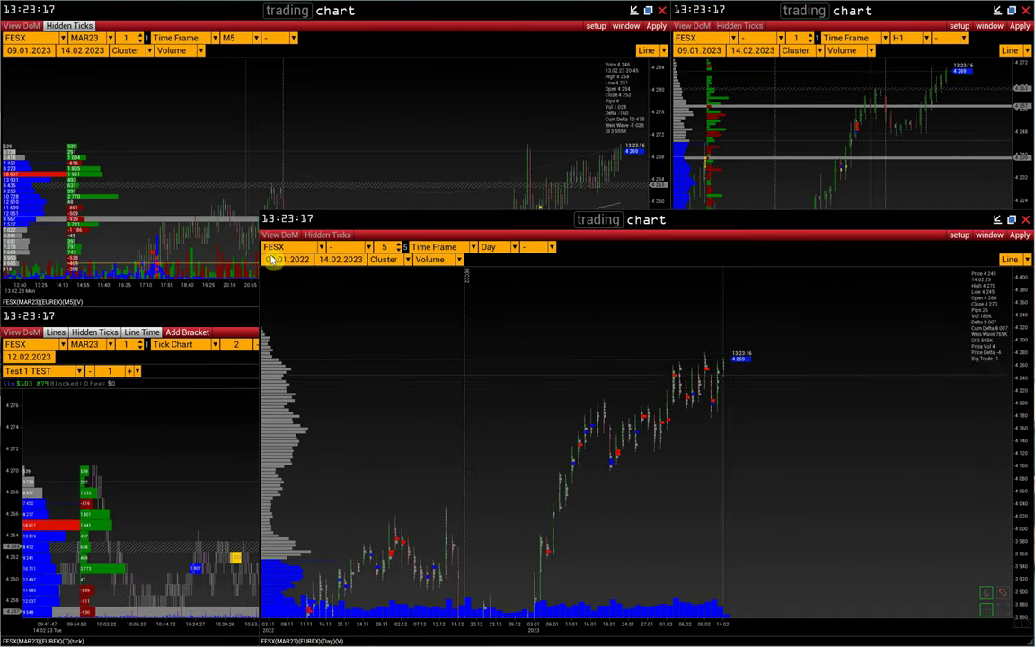
drag(259, 294, 672, 318)
drag(716, 208, 709, 310)
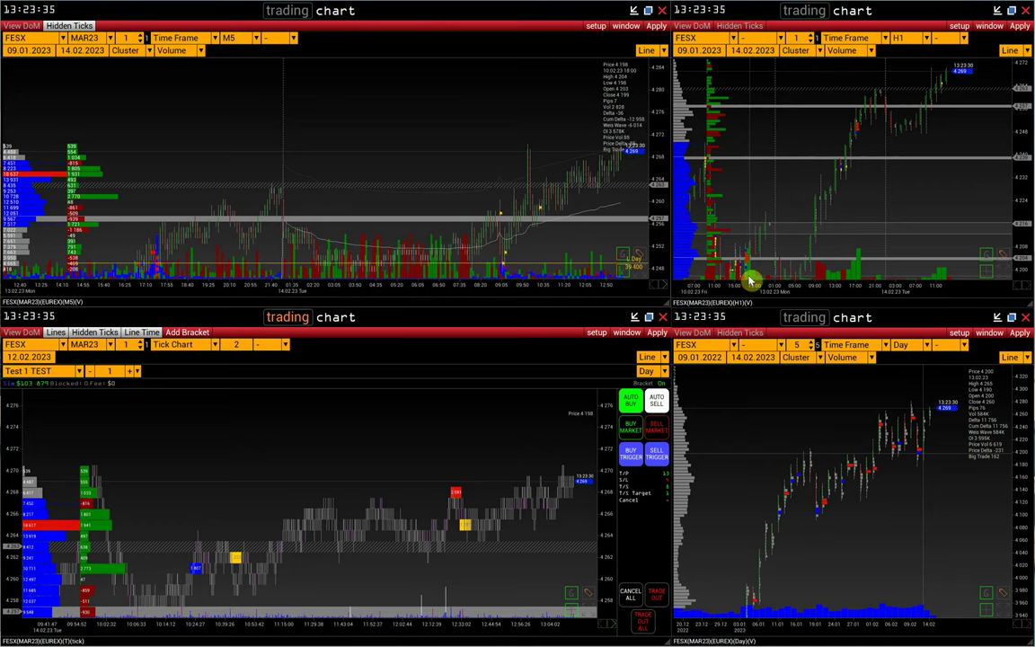
key(ctrl+d)
Step: Create and apply a new desktop named 'FESX', dismissing the Completed message
drag(846, 409, 581, 68)
click(643, 83)
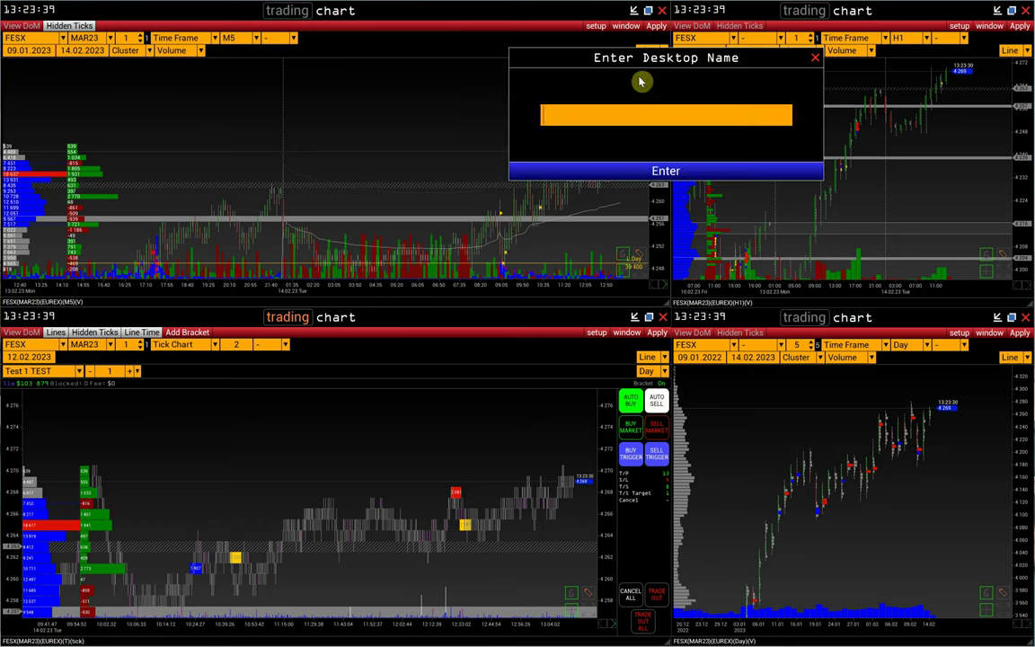
text(FE)
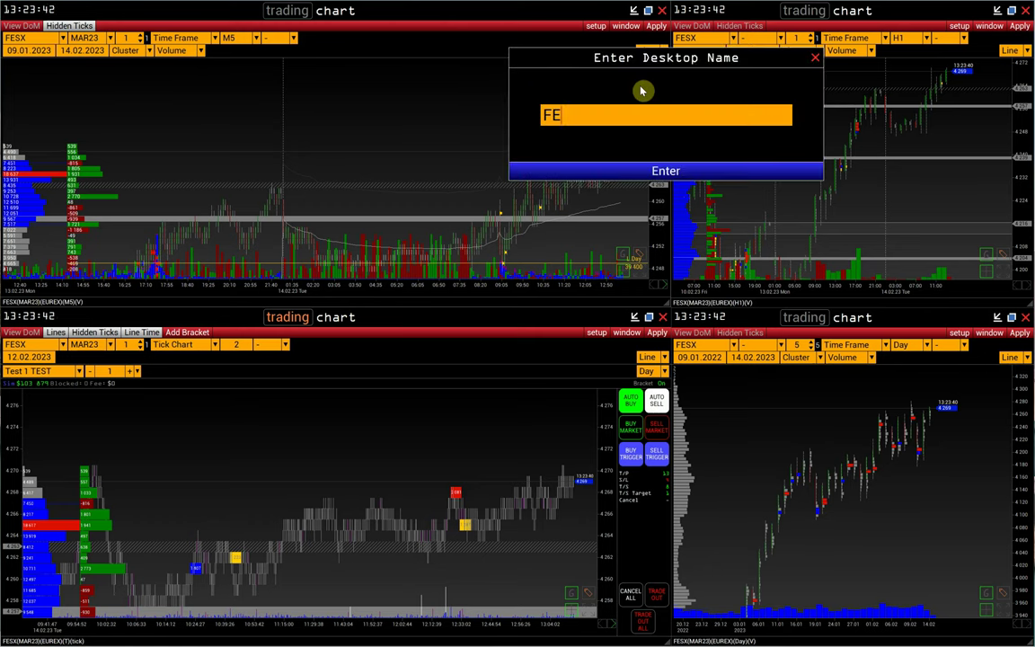
text(SX)
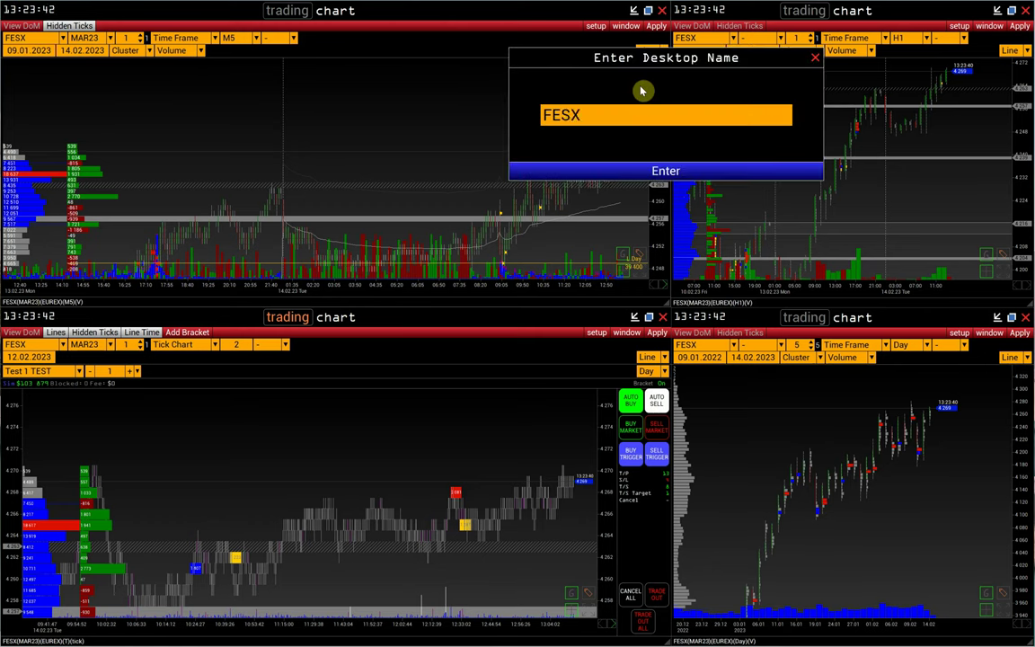
click(644, 176)
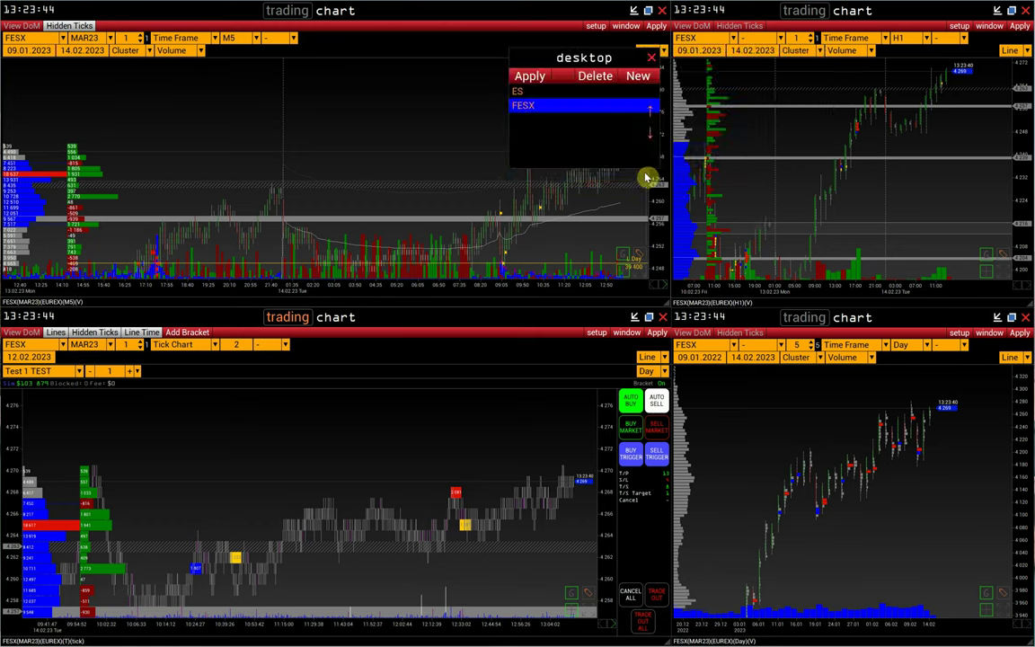
click(530, 79)
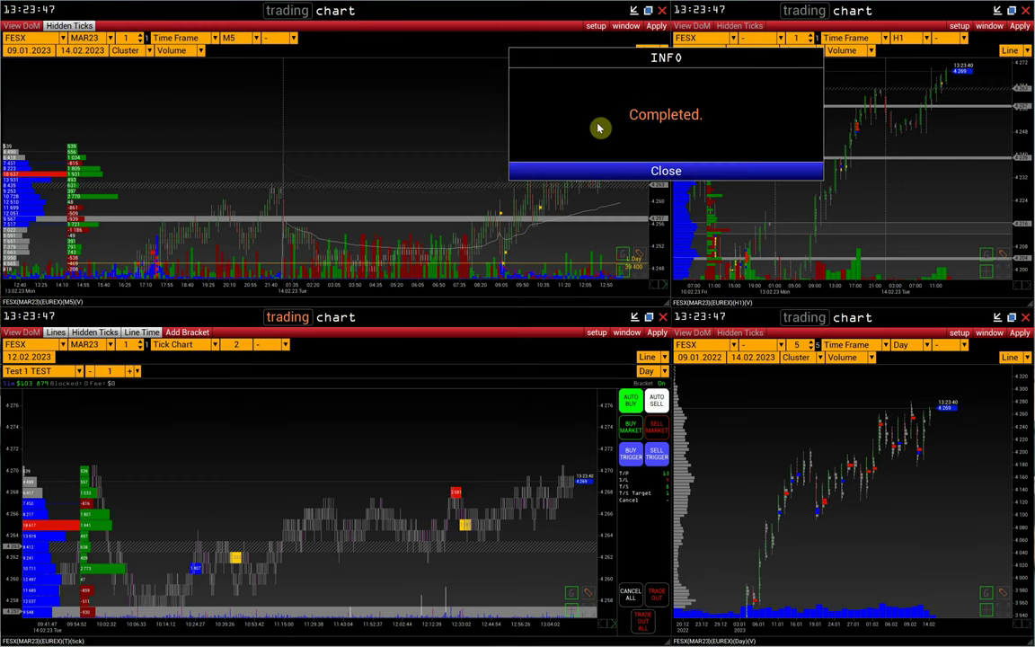
click(666, 171)
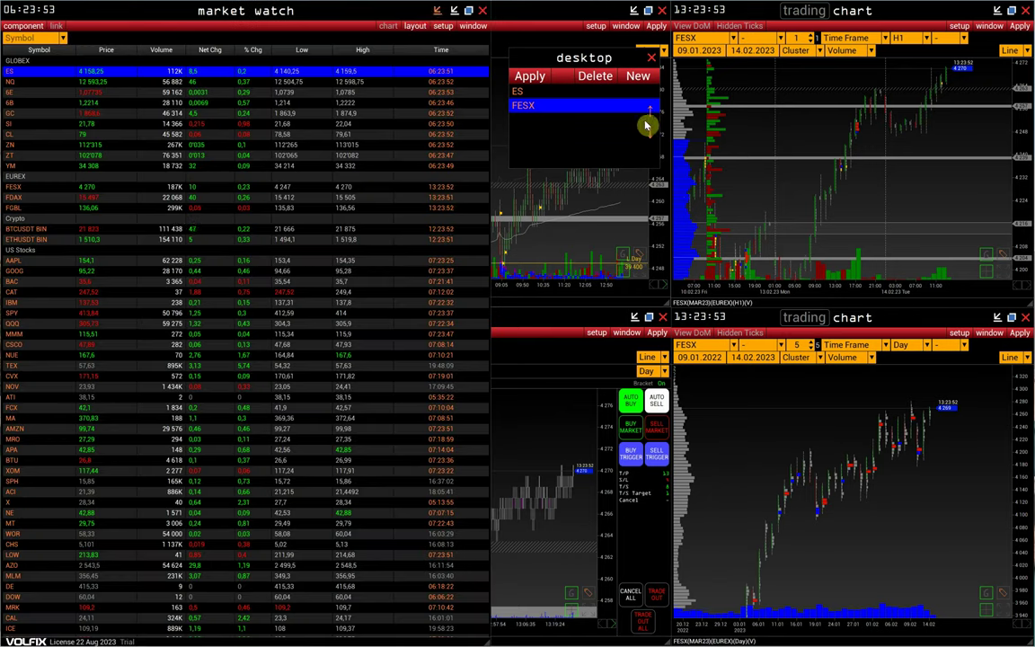
Step: Resave the current layout, then bring the FESX M5 and tick charts forward
click(421, 25)
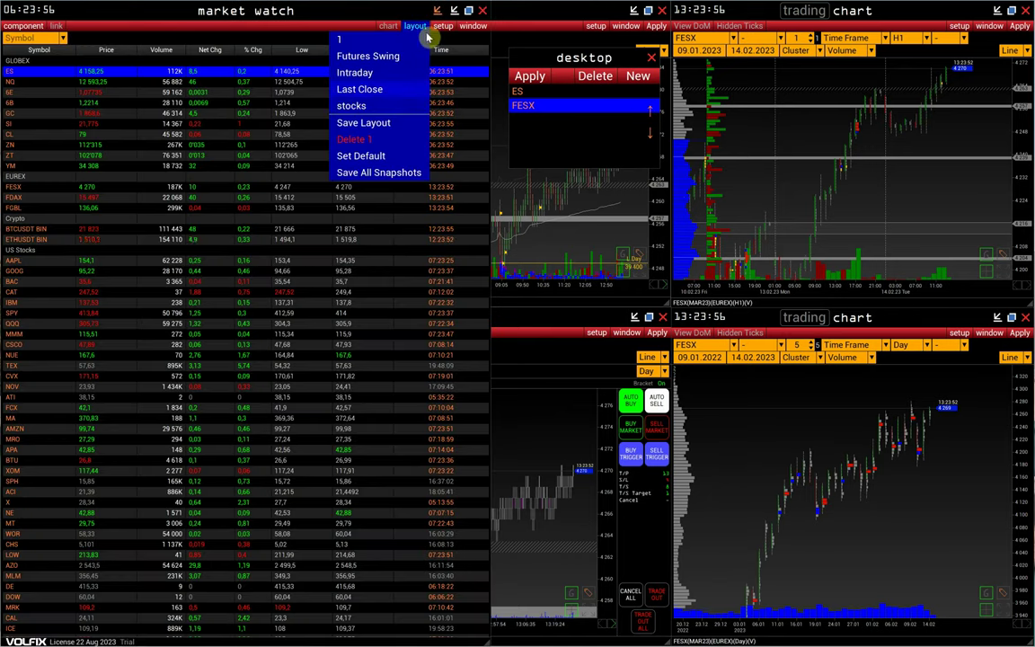
click(387, 122)
click(247, 380)
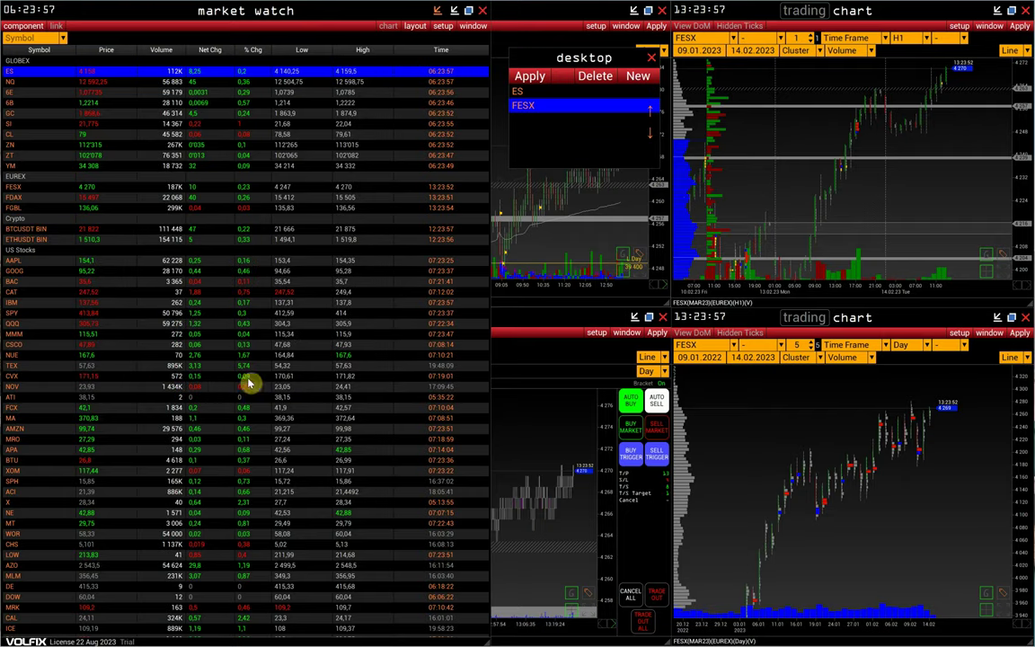
click(578, 236)
click(494, 386)
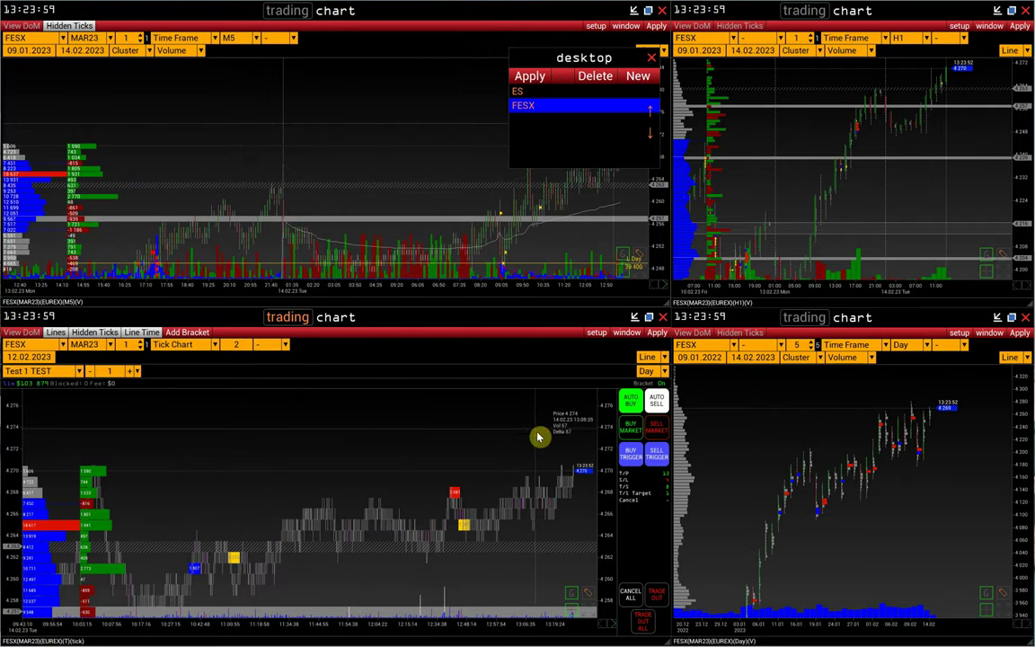
Step: Toggle the charts between the ES and FESX desktops several times, ending on the four ES charts
click(565, 93)
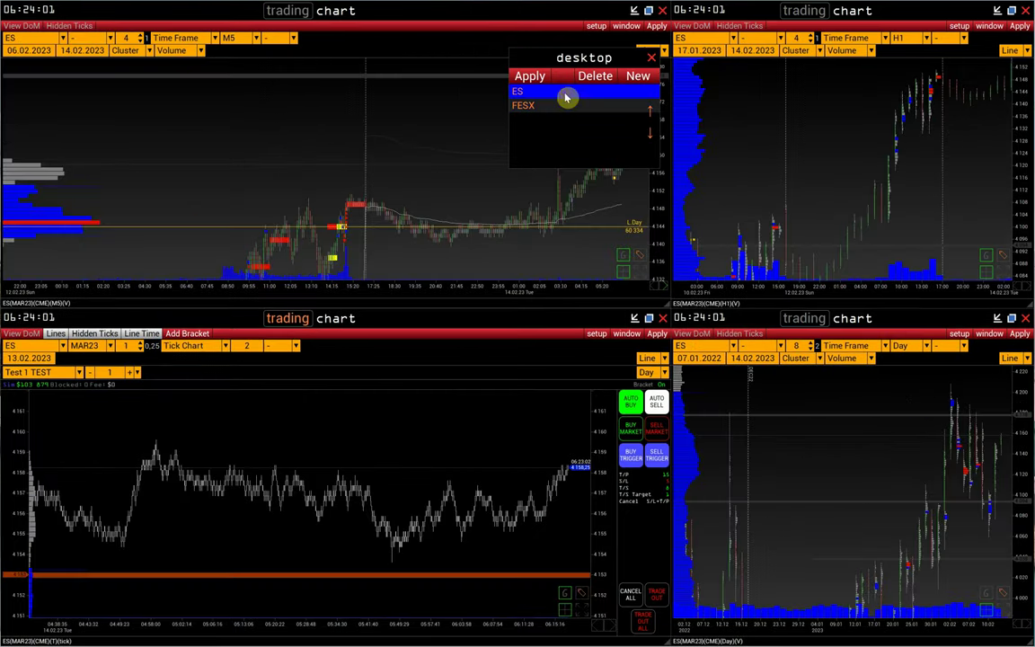
click(565, 105)
drag(571, 57, 732, 66)
click(719, 100)
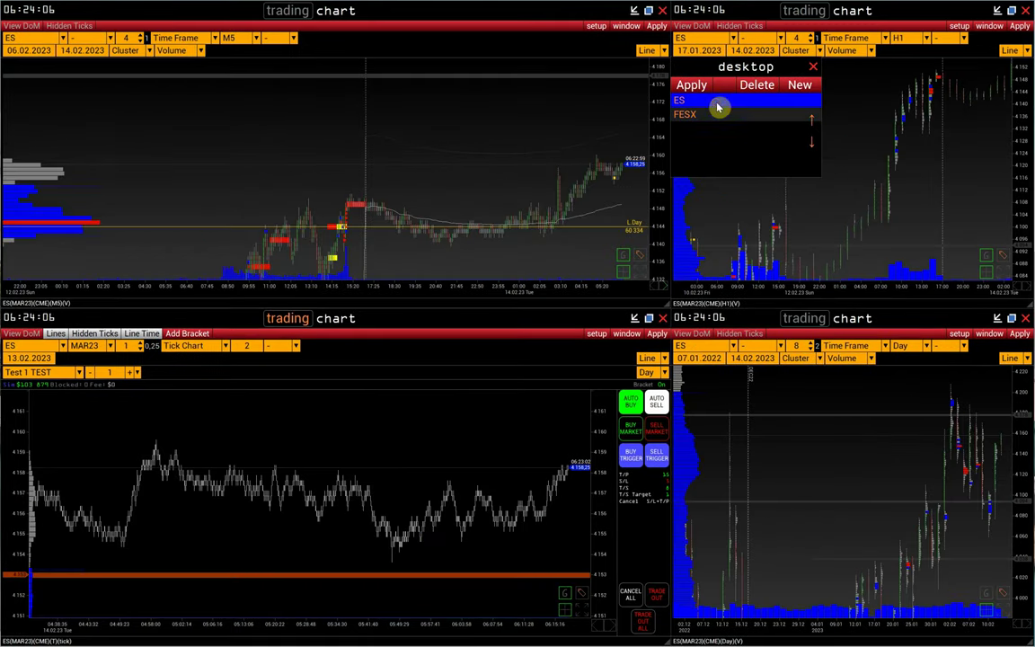
click(727, 119)
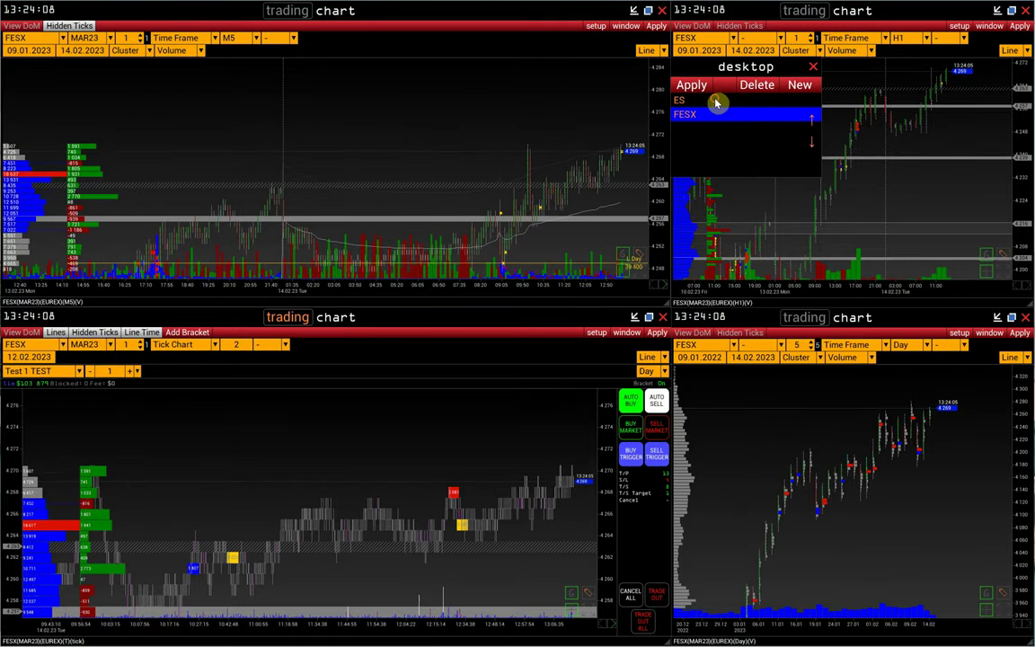
click(717, 102)
click(716, 114)
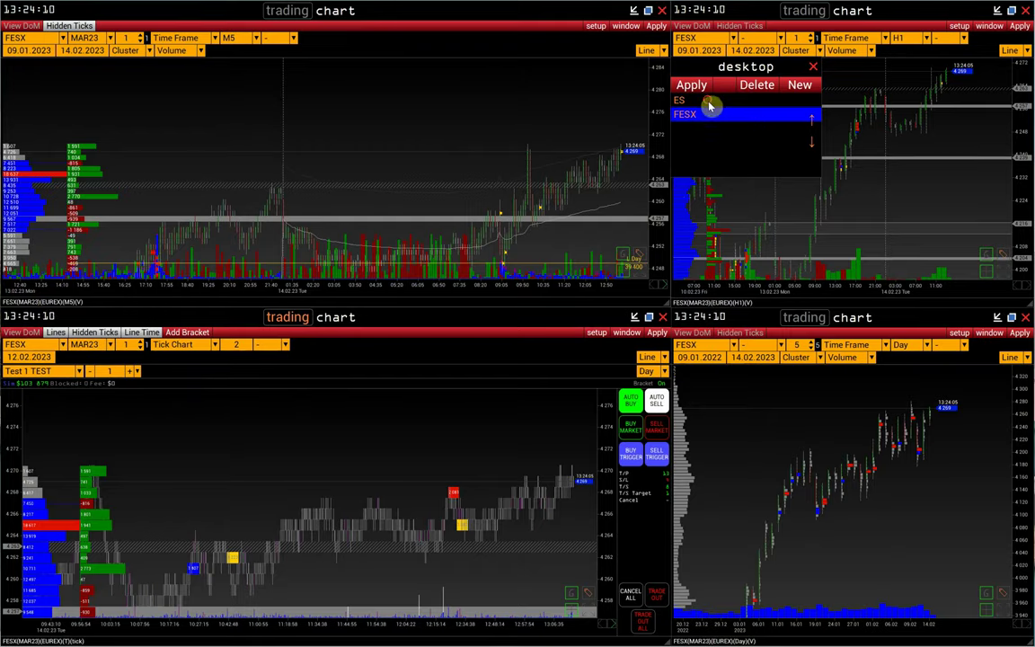
click(718, 103)
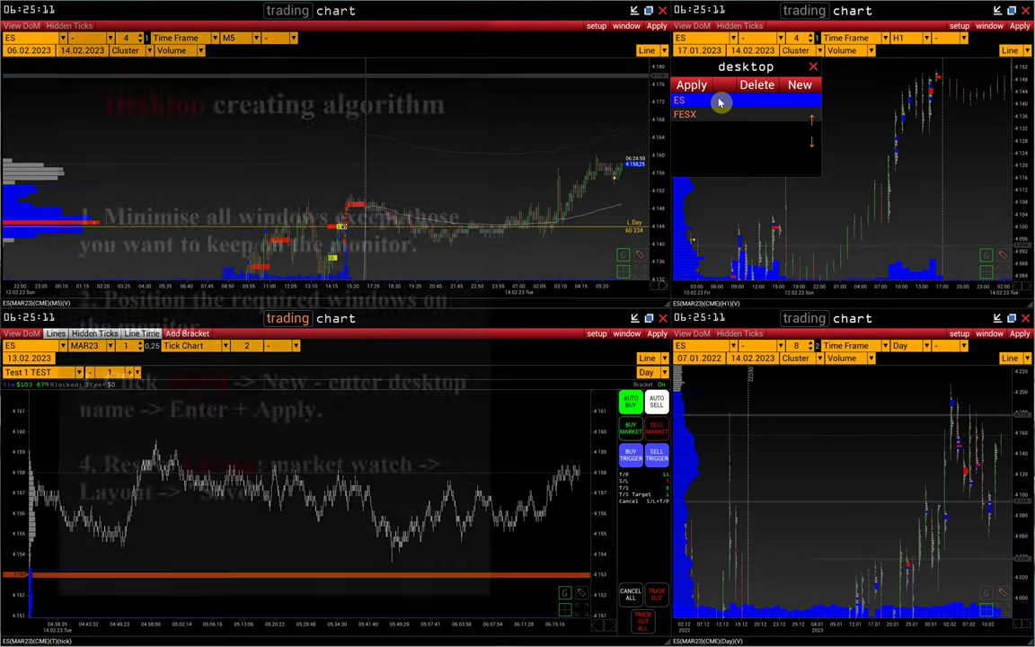